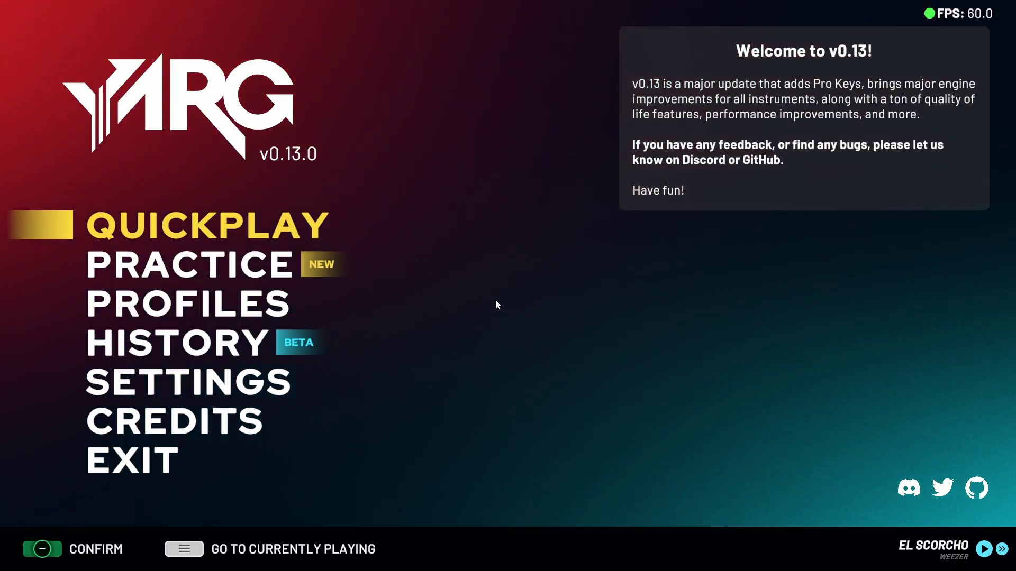
# Move the YARG main menu selection down to PROFILES
pyautogui.press('Down')
pyautogui.press('Down')
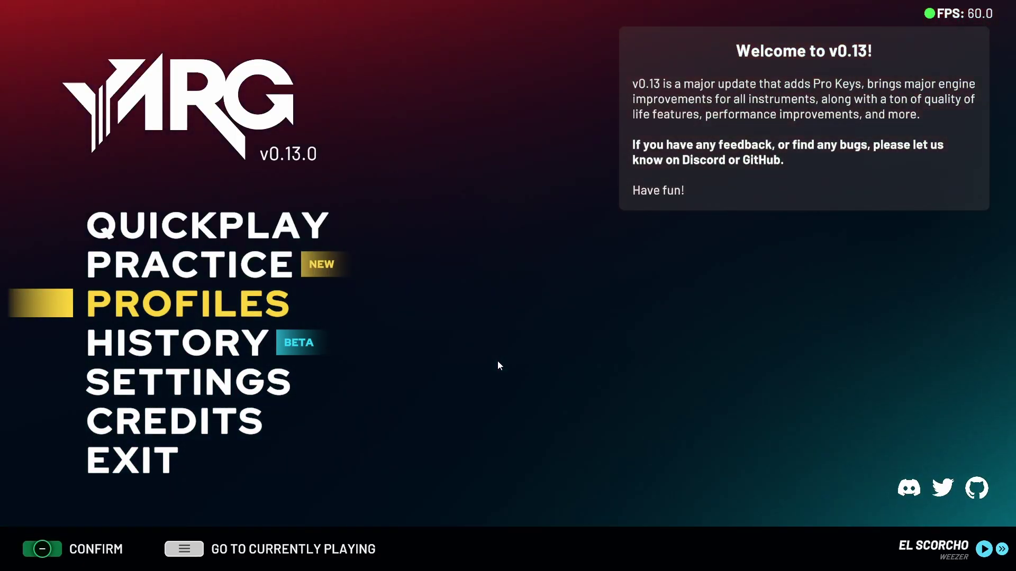
# Exit YARG, then search 'control' in Windows Search and launch Control Panel
pyautogui.click(149, 468)
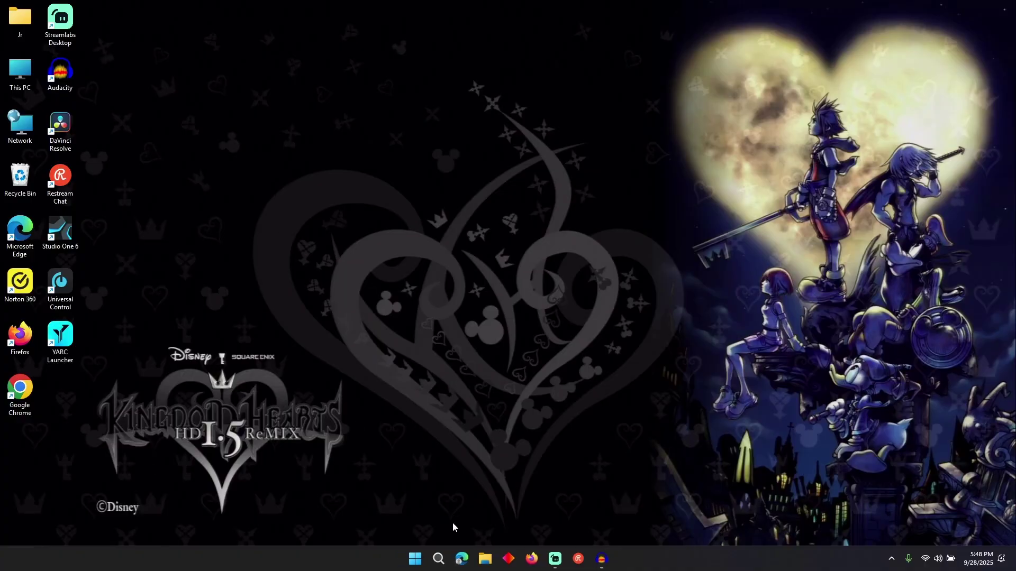
pyautogui.click(439, 560)
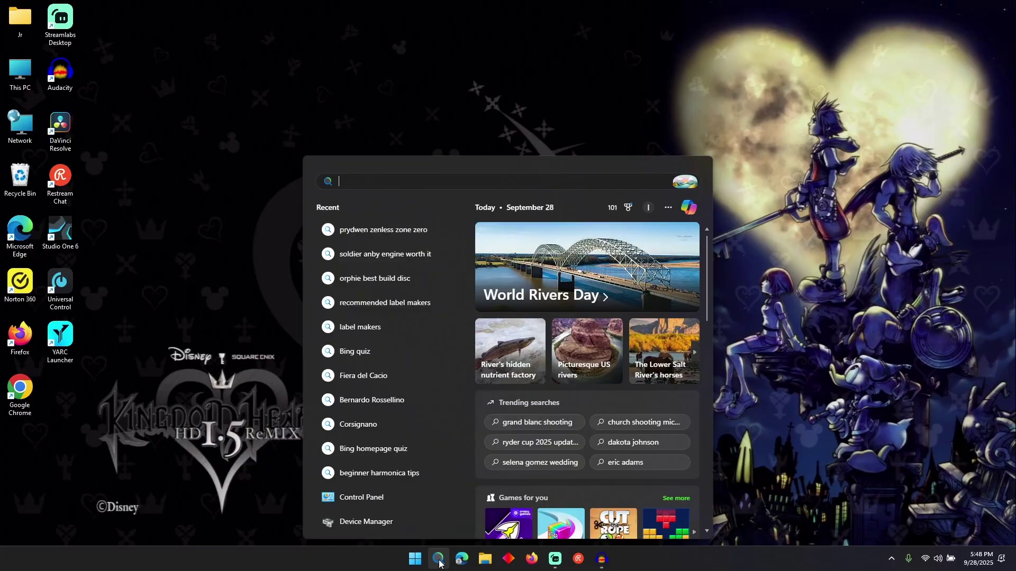
pyautogui.write('con')
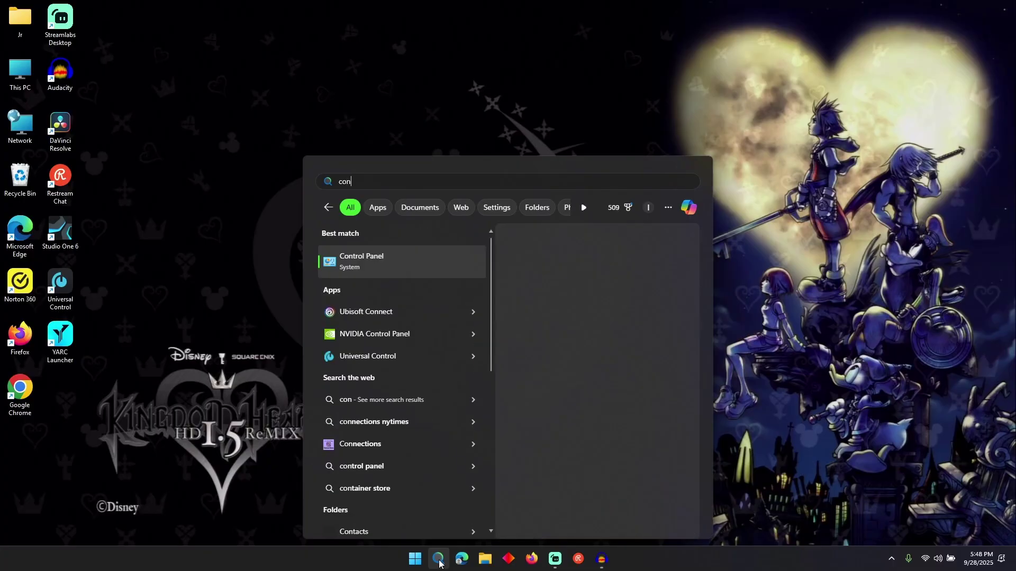
pyautogui.write('trol')
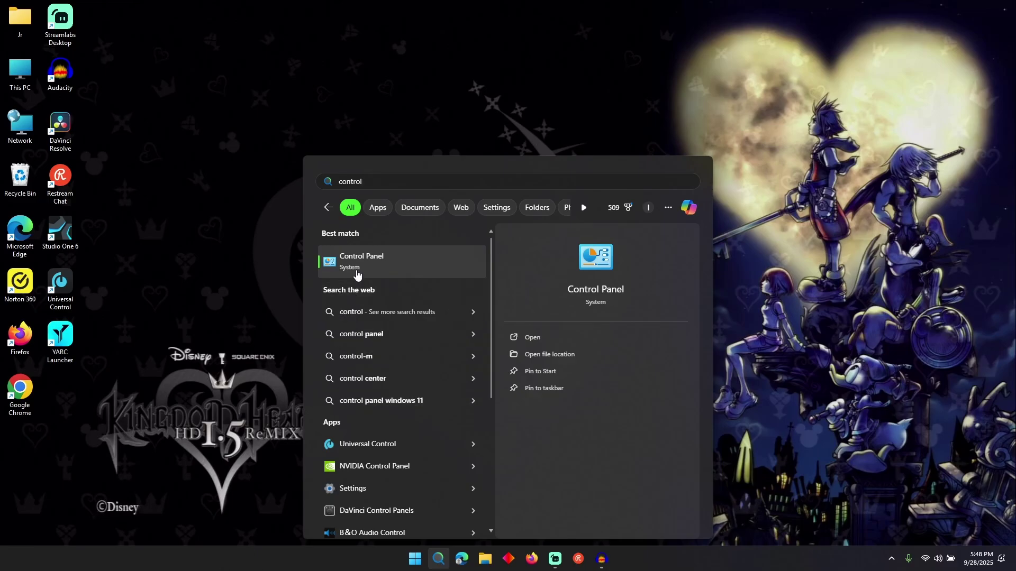
pyautogui.click(356, 274)
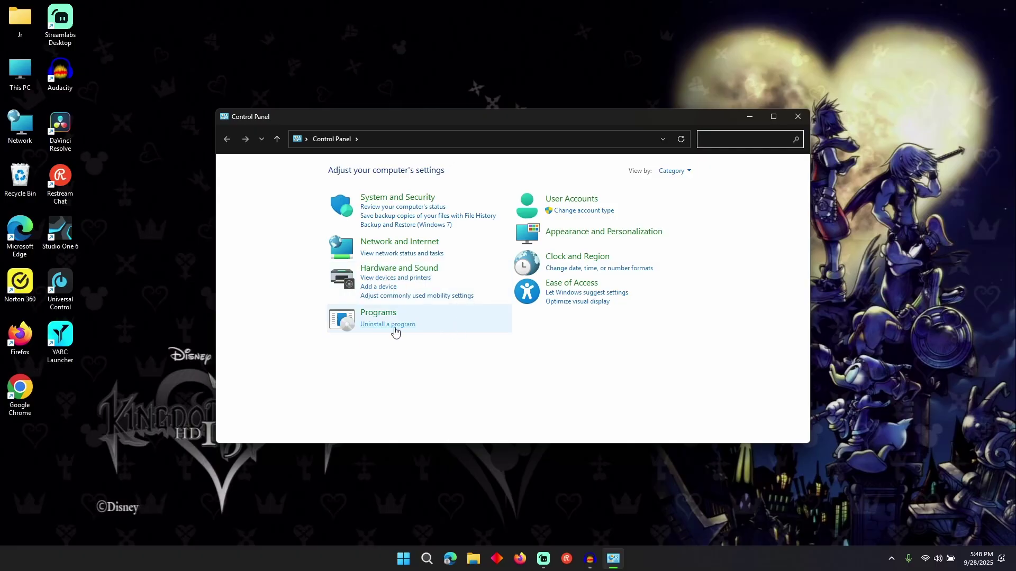
# Open 'Uninstall a program' and scroll down to the Microsoft GameInput entries
pyautogui.click(394, 324)
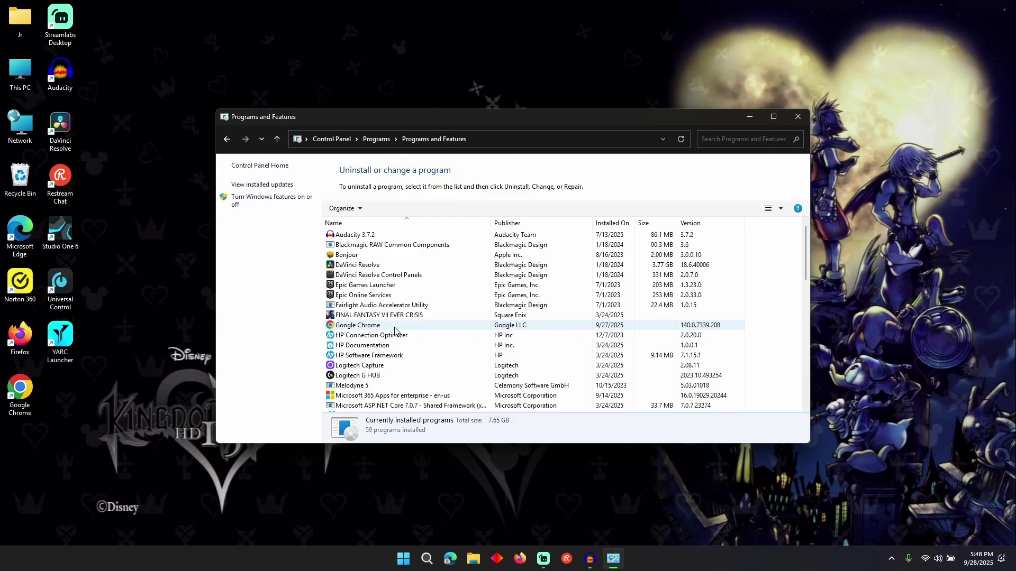
pyautogui.scroll(-2, 394, 329)
pyautogui.scroll(-1, 394, 329)
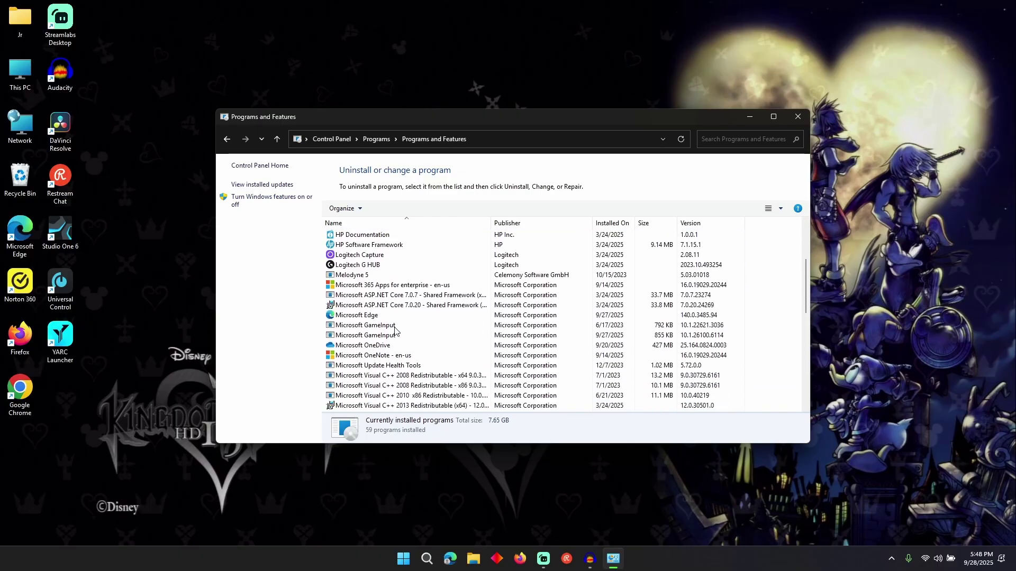
pyautogui.scroll(-1, 395, 331)
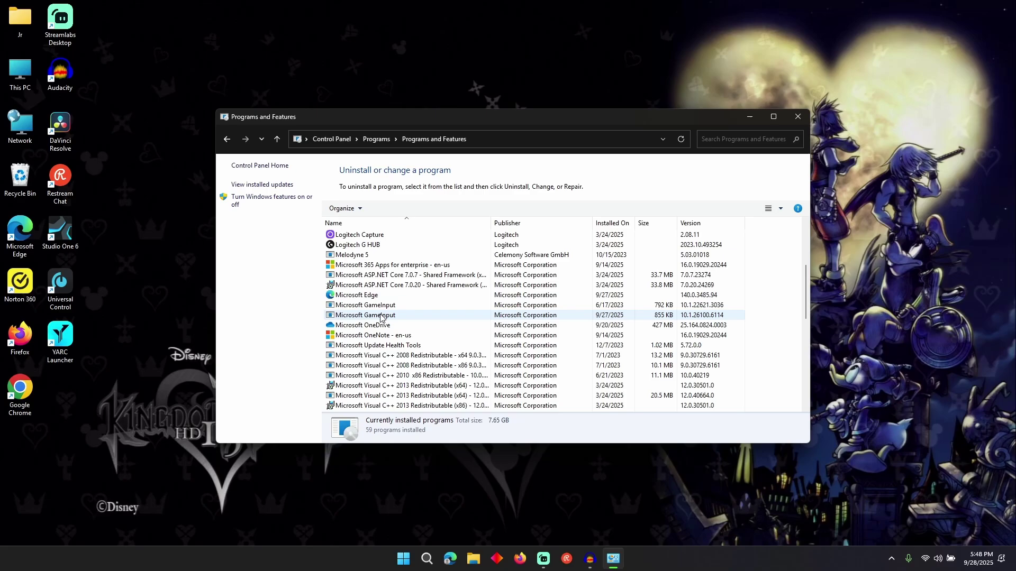
# Uninstall the Microsoft GameInput dated 9/27/2025, confirming with Yes
pyautogui.click(381, 318)
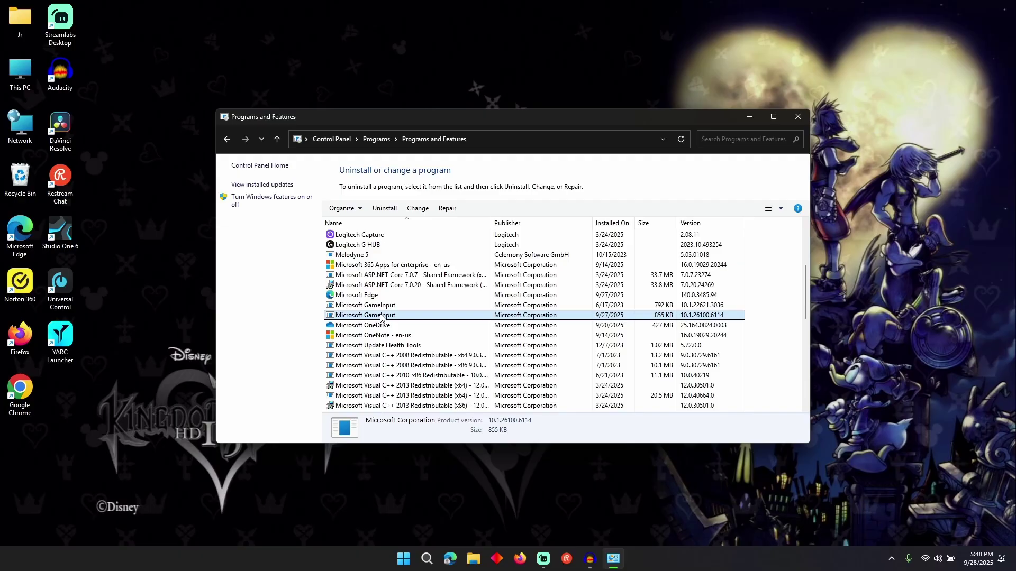
pyautogui.doubleClick(381, 316)
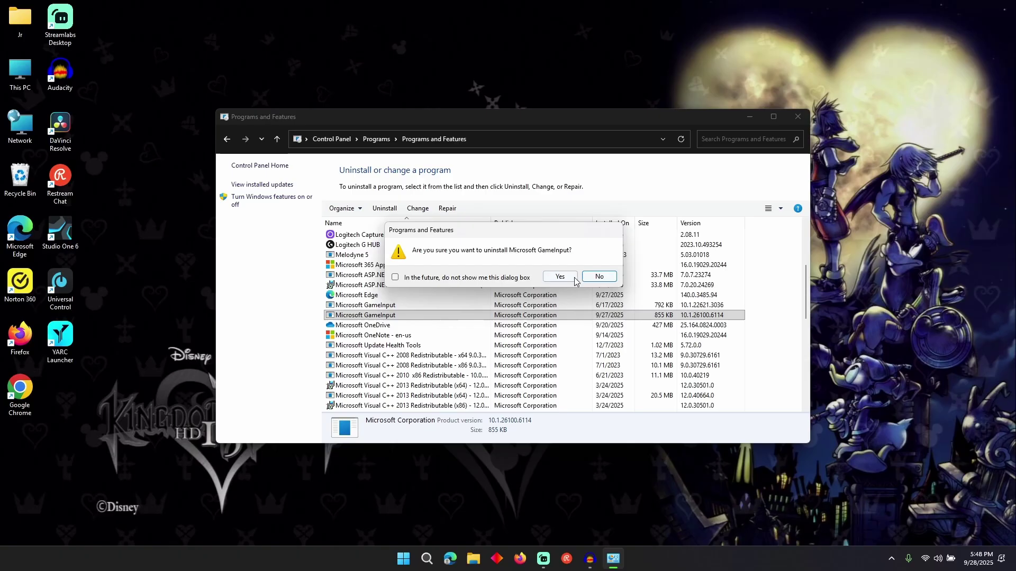
pyautogui.click(561, 276)
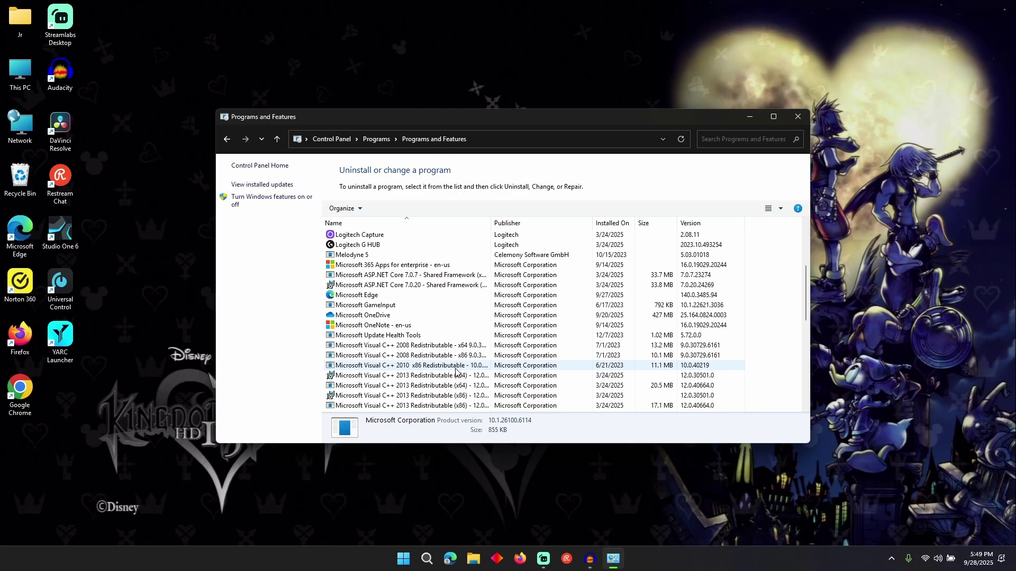
# Close Programs and Features and relaunch YARG Stable from the Start menu
pyautogui.click(798, 117)
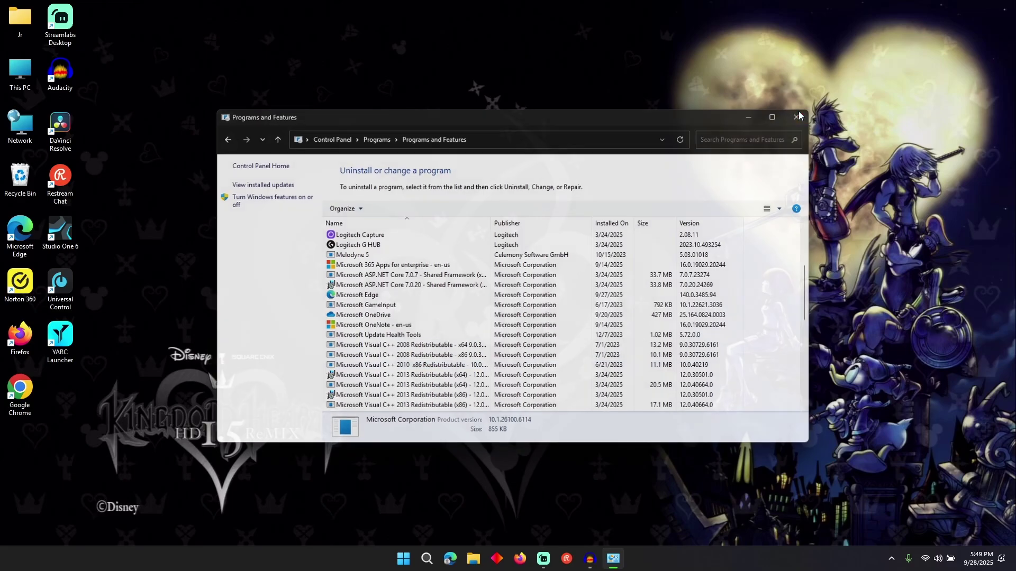
pyautogui.click(415, 561)
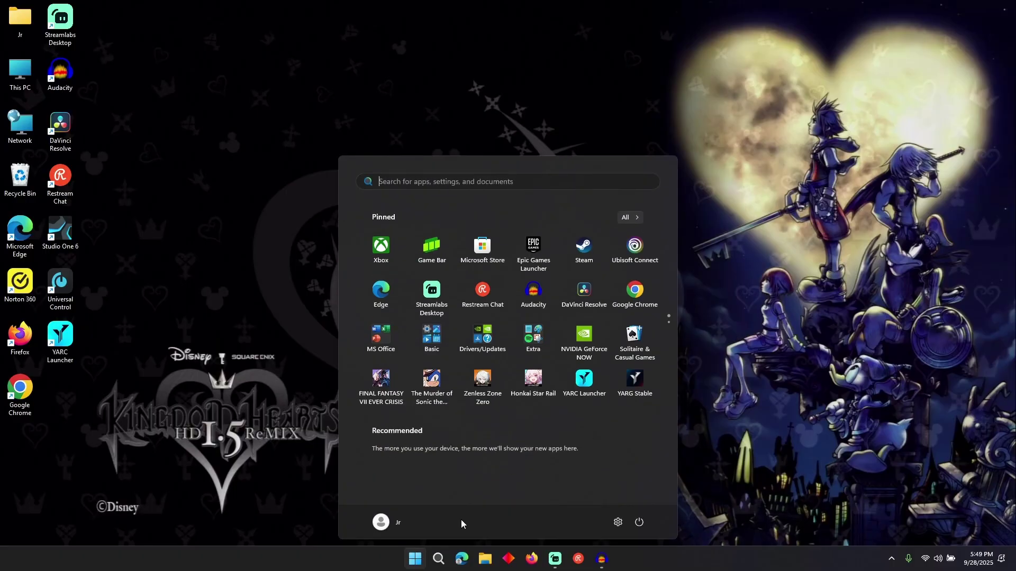
pyautogui.click(641, 396)
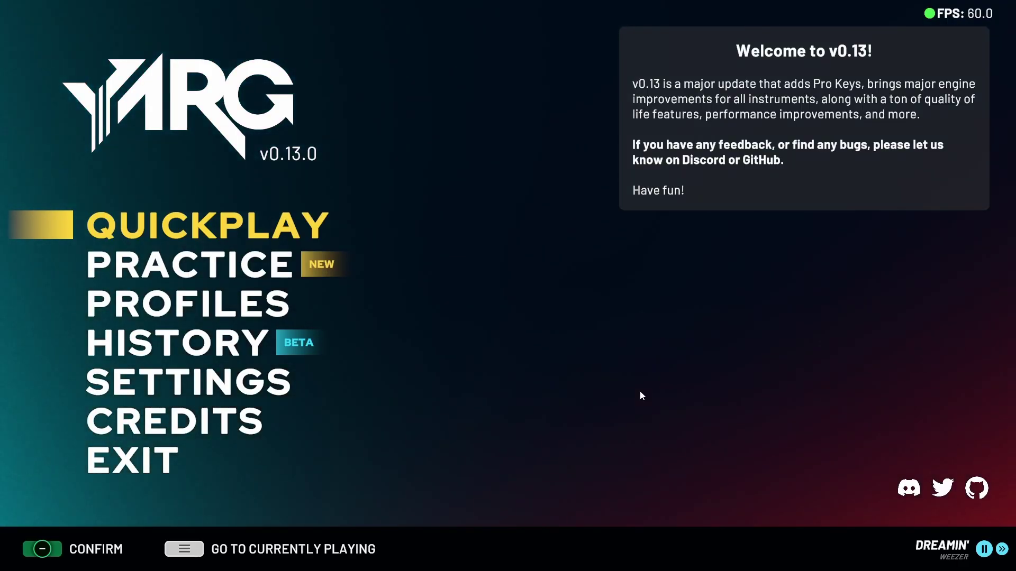
# In PROFILES, review the Add Device and Remove Device lists to find the Xbox One Riffmaster Guitar
pyautogui.click(213, 309)
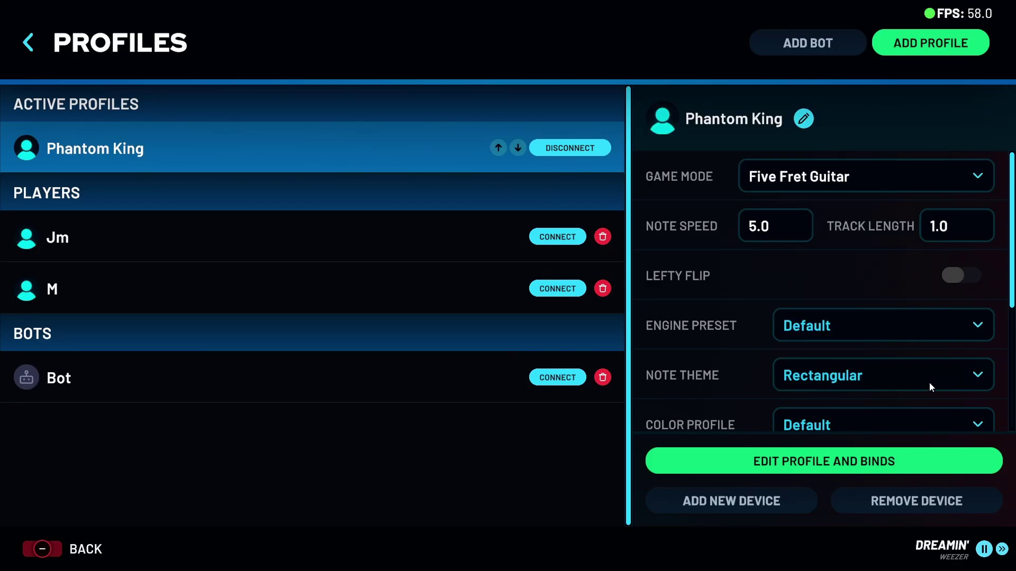
pyautogui.click(774, 500)
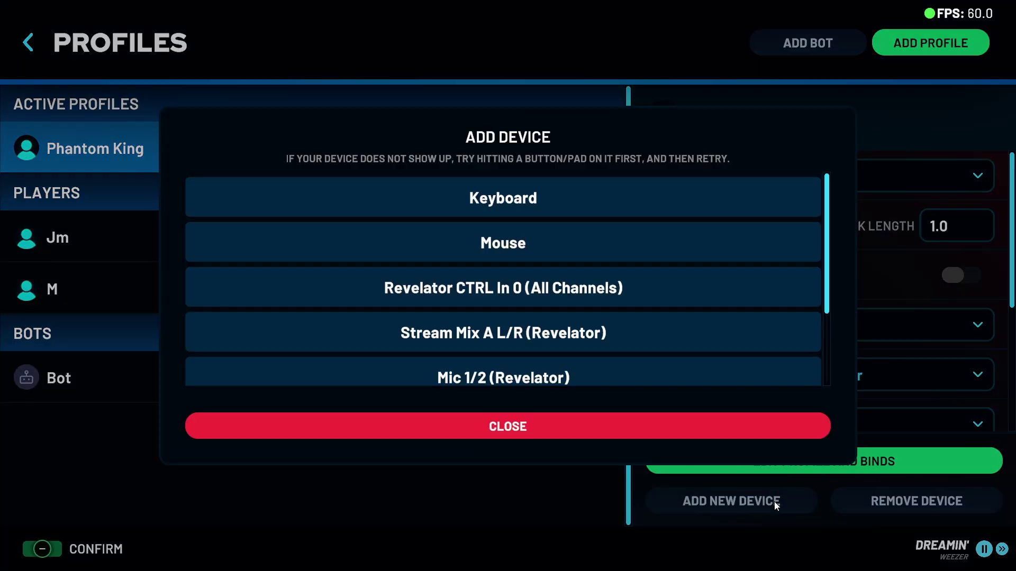
pyautogui.scroll(-2, 698, 369)
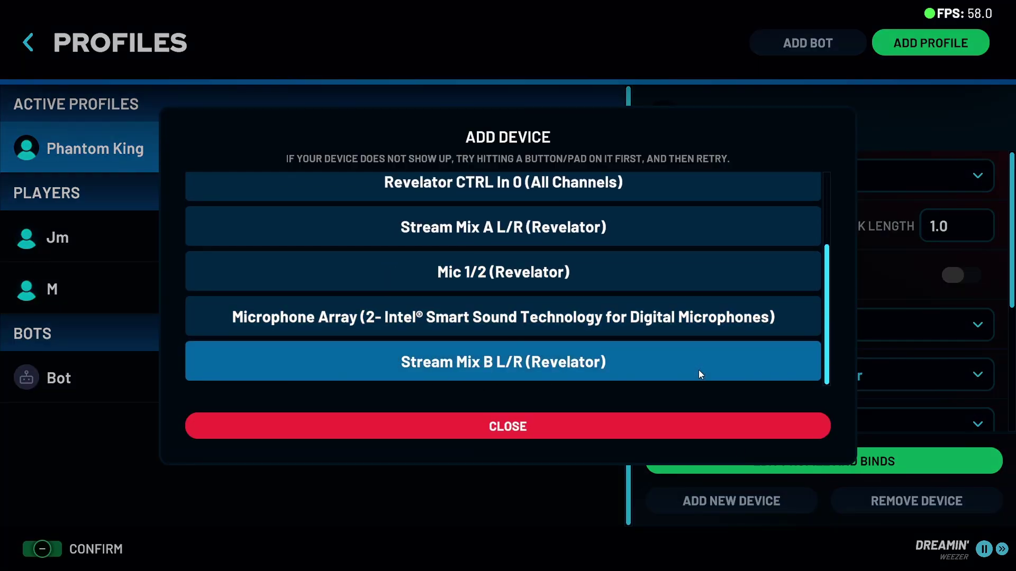
pyautogui.click(704, 427)
pyautogui.click(898, 511)
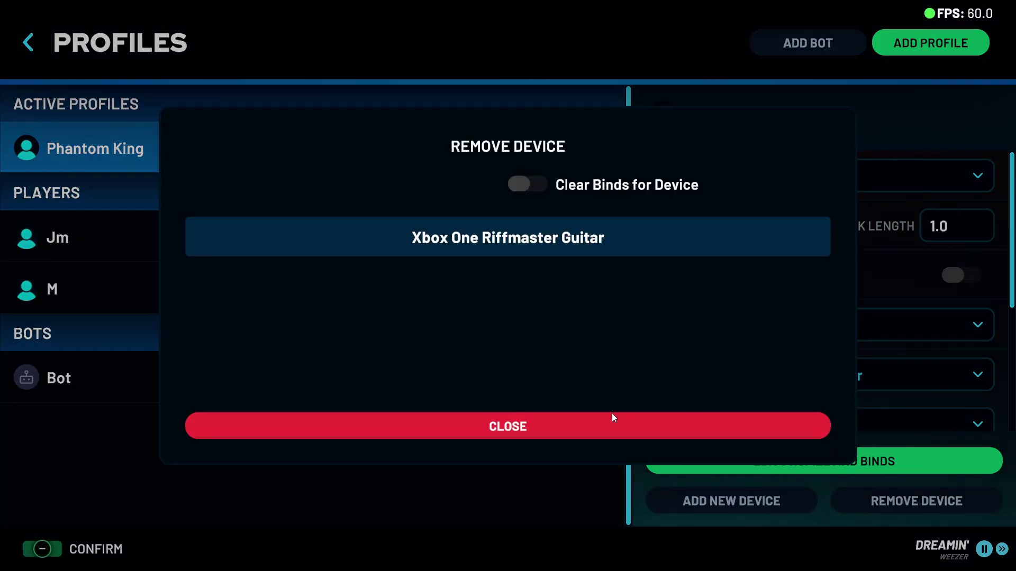
pyautogui.click(579, 424)
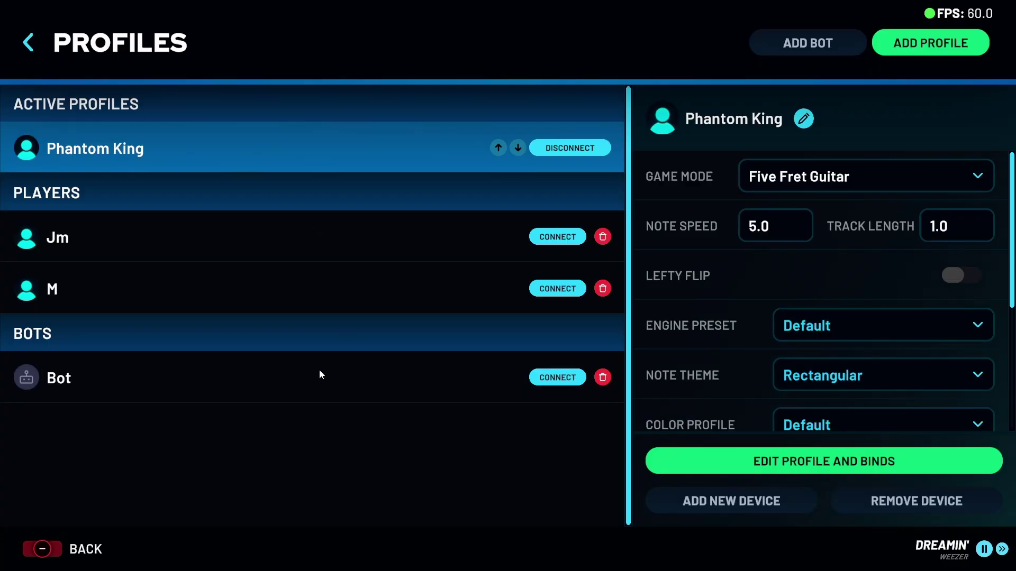
# Go back from the Profiles screen to the YARG main menu
pyautogui.click(27, 51)
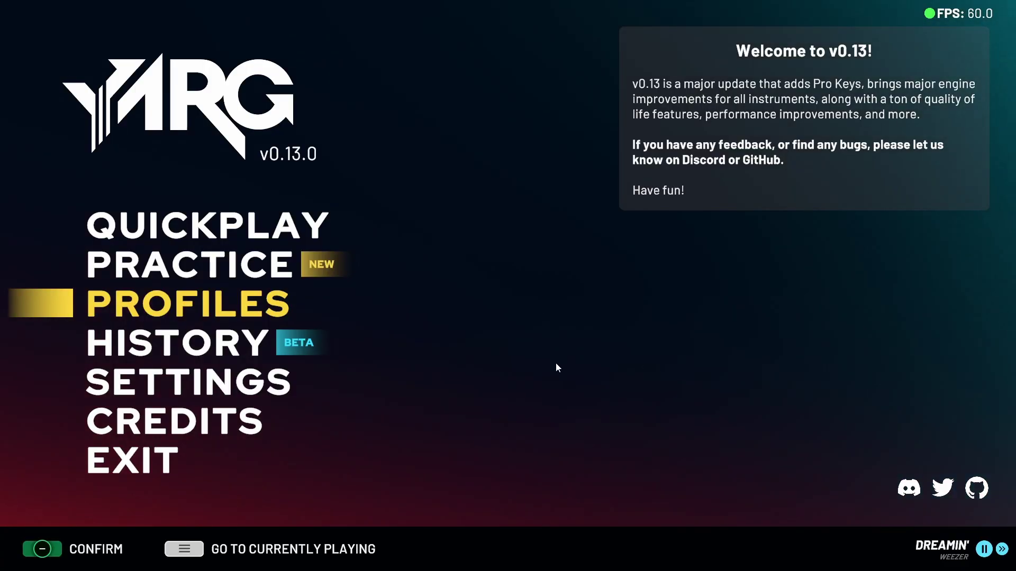